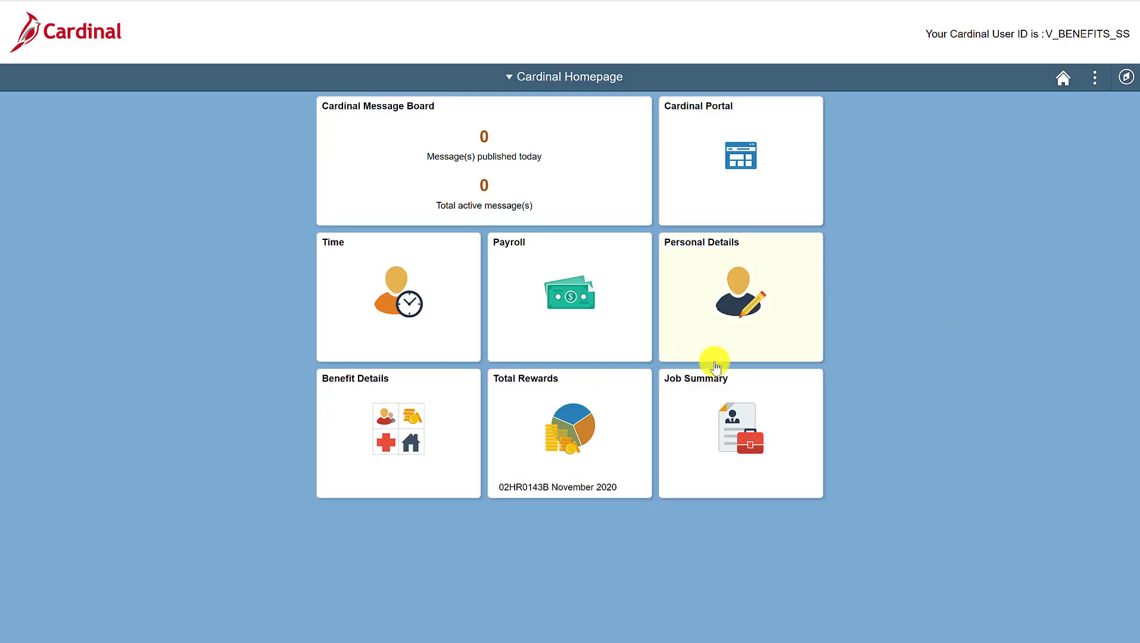
Open Benefit Details and go to its Life Events page
{"action": "left_click", "coordinate": [398, 424]}
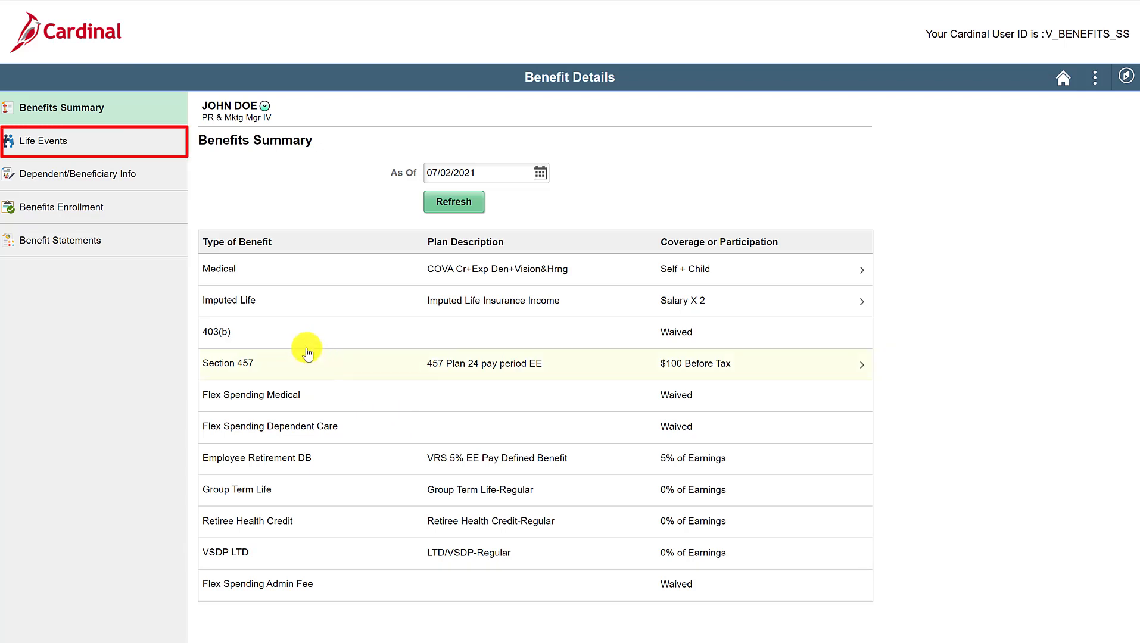
{"action": "left_click", "coordinate": [92, 145]}
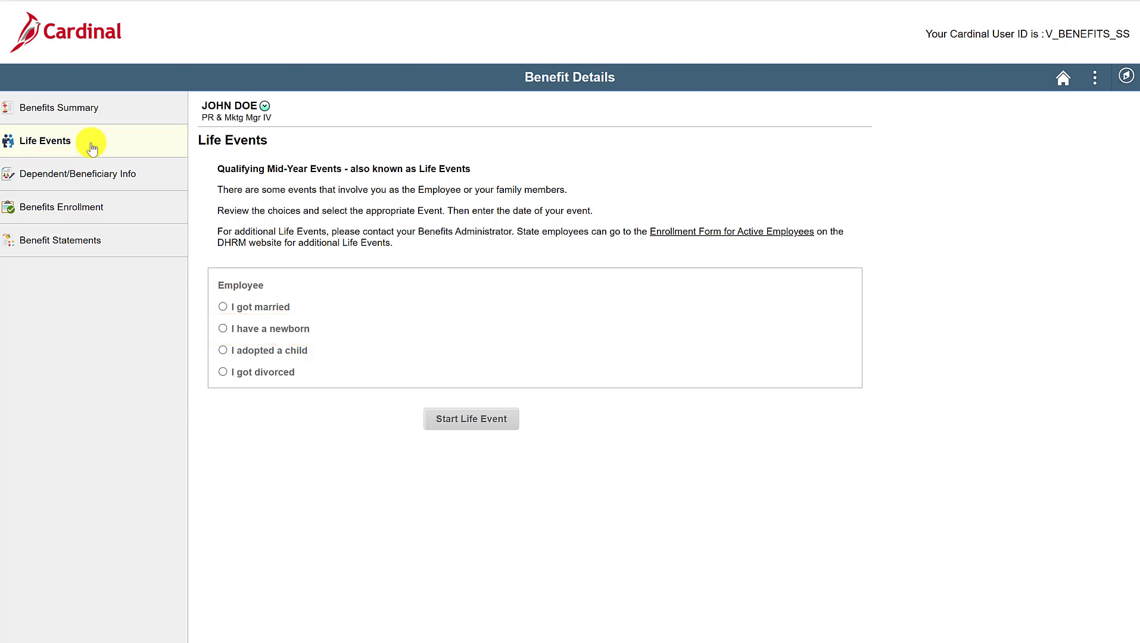
Choose the 'I have a newborn' event with an As Of date of 06/04/2021
{"action": "left_click", "coordinate": [277, 332]}
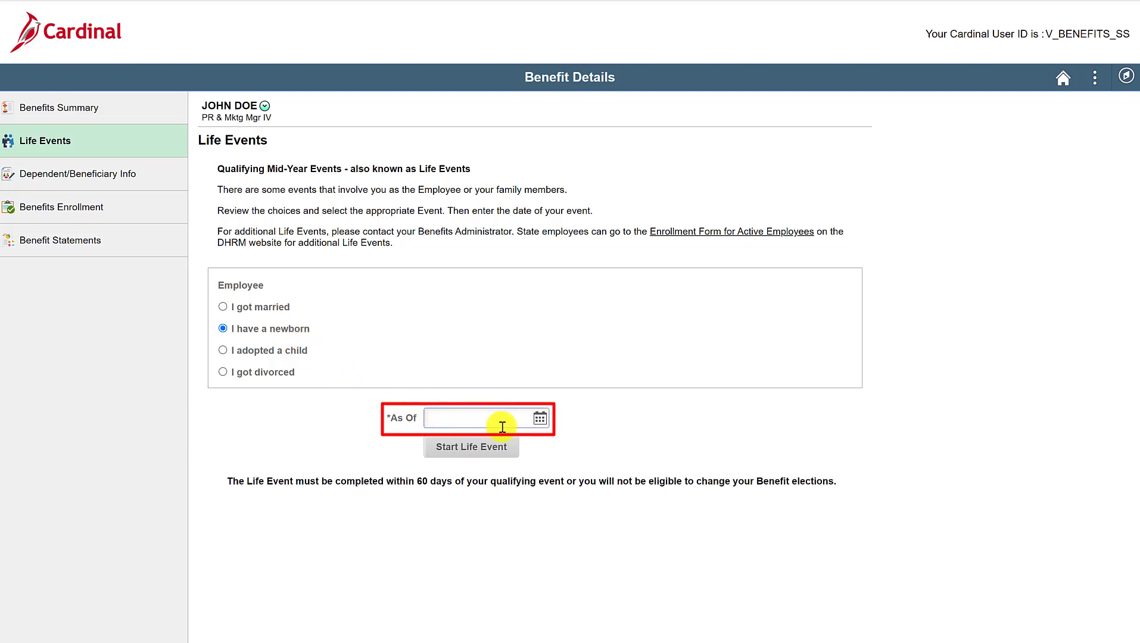
{"action": "left_click", "coordinate": [538, 420]}
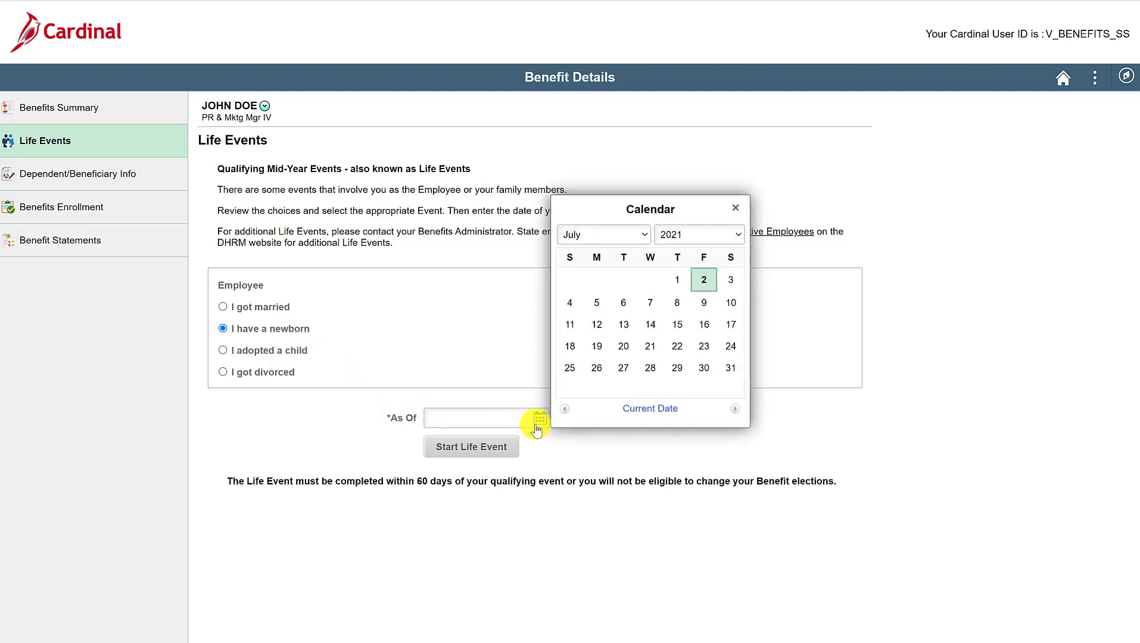
{"action": "left_click", "coordinate": [565, 409]}
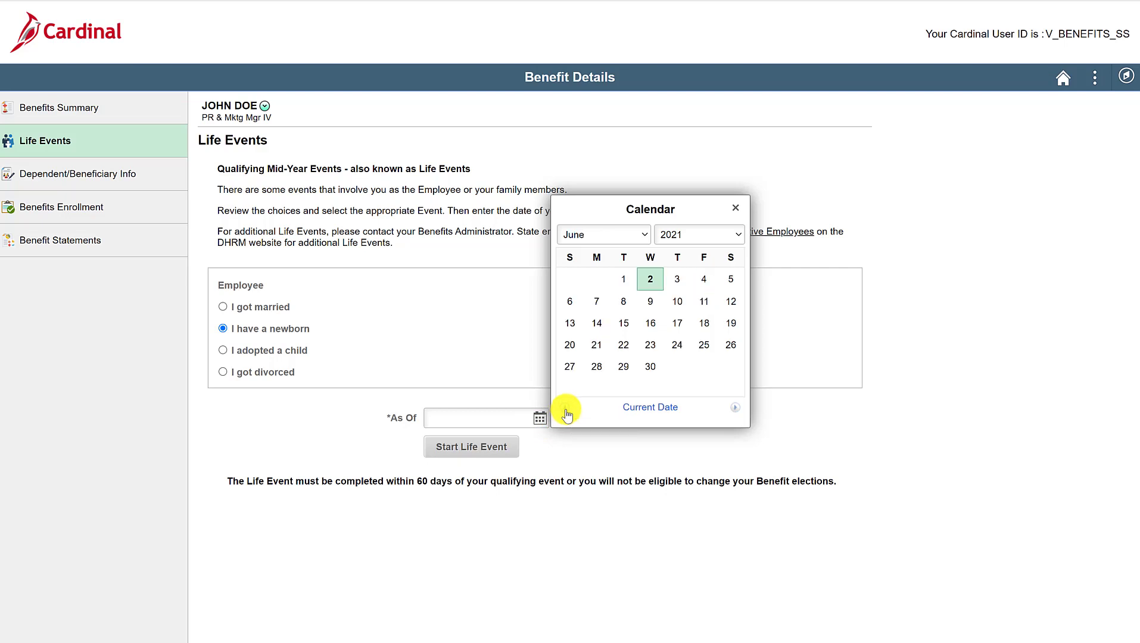
{"action": "left_click", "coordinate": [704, 280]}
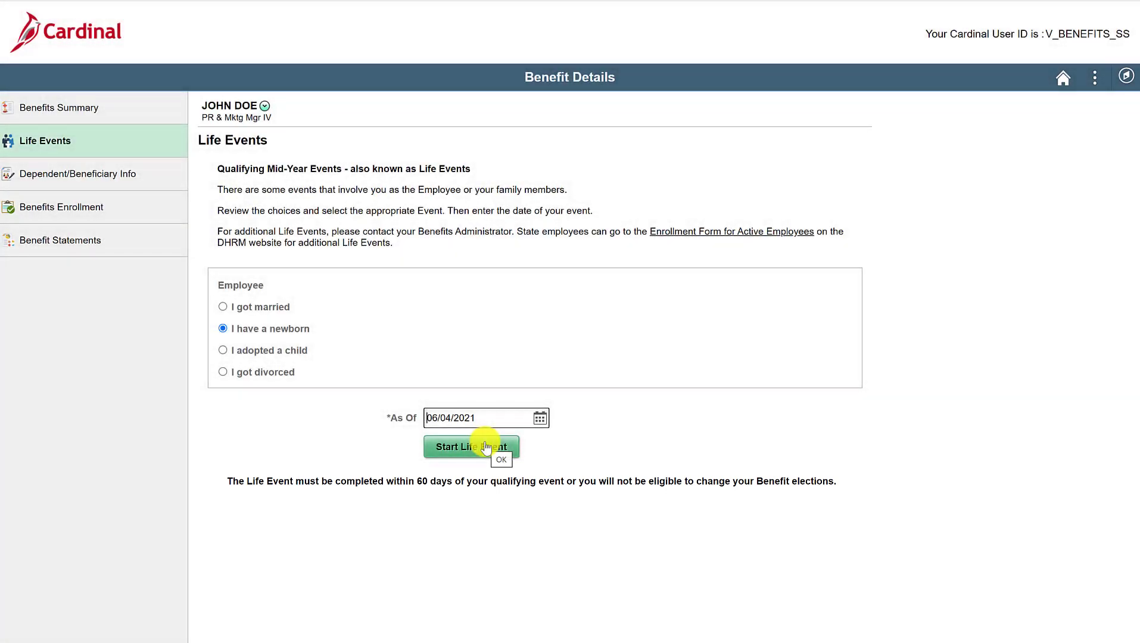
Start the Birth Event and submit the 06/04/2021 birth date
{"action": "left_click", "coordinate": [486, 447]}
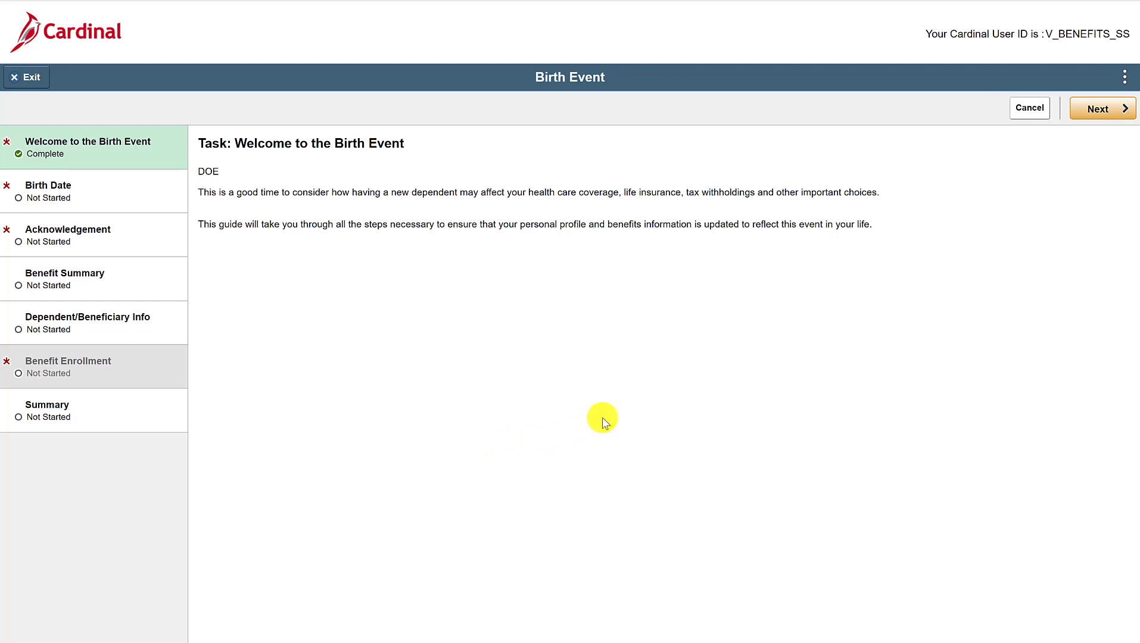
{"action": "left_click", "coordinate": [1120, 112]}
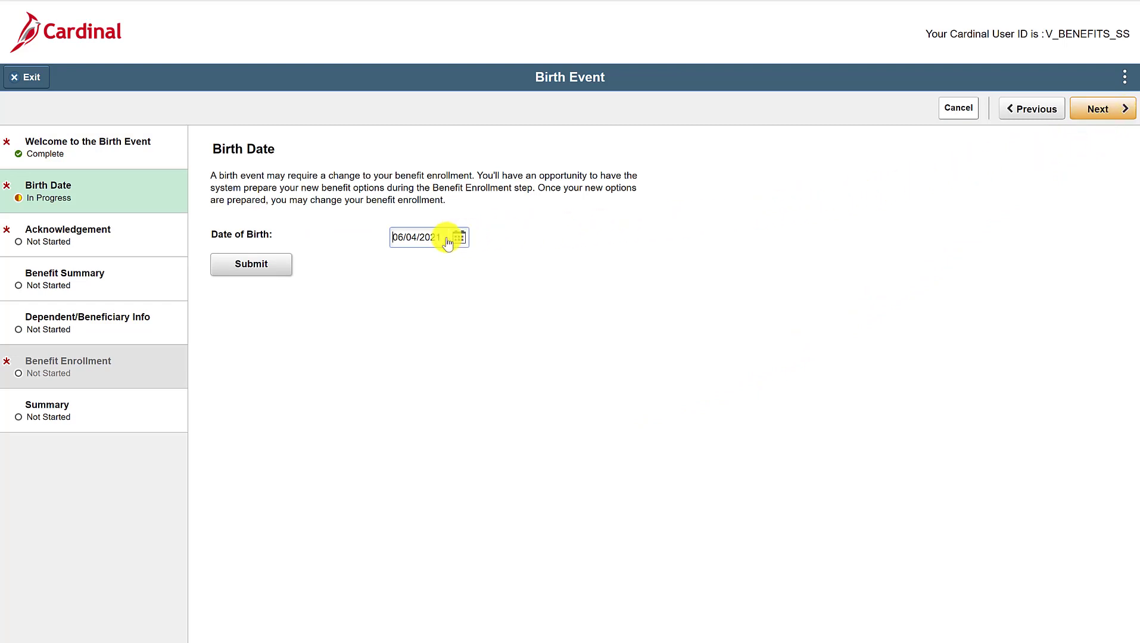
{"action": "left_click", "coordinate": [255, 264]}
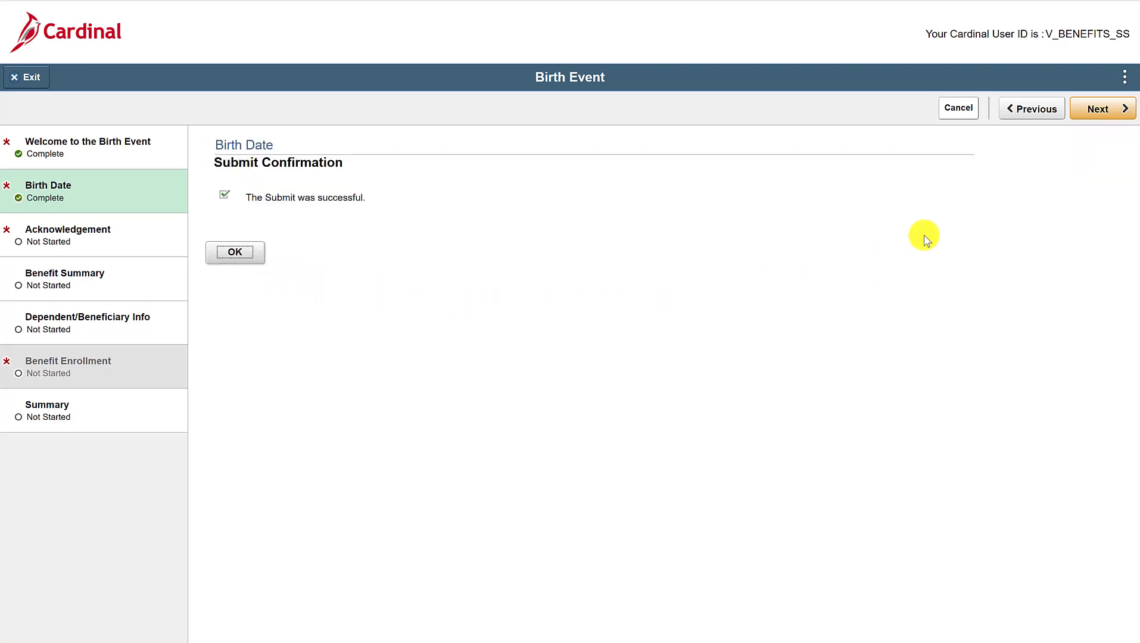
Agree to the Health Plan Acknowledgement and save it
{"action": "left_click", "coordinate": [1122, 114]}
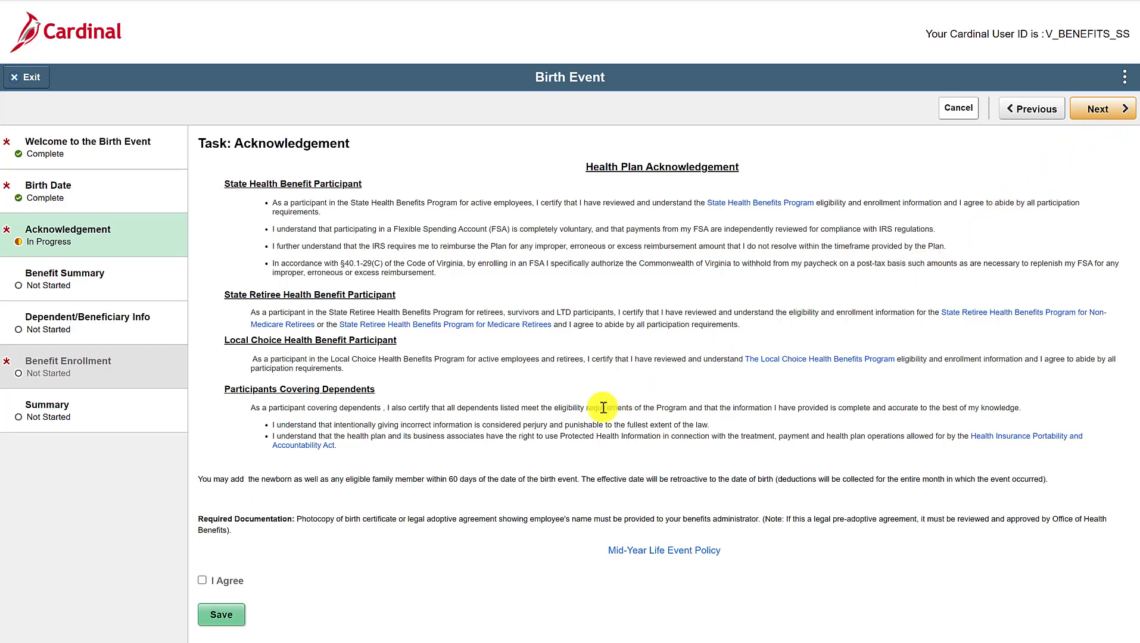
{"action": "left_click", "coordinate": [203, 581]}
{"action": "left_click", "coordinate": [217, 616]}
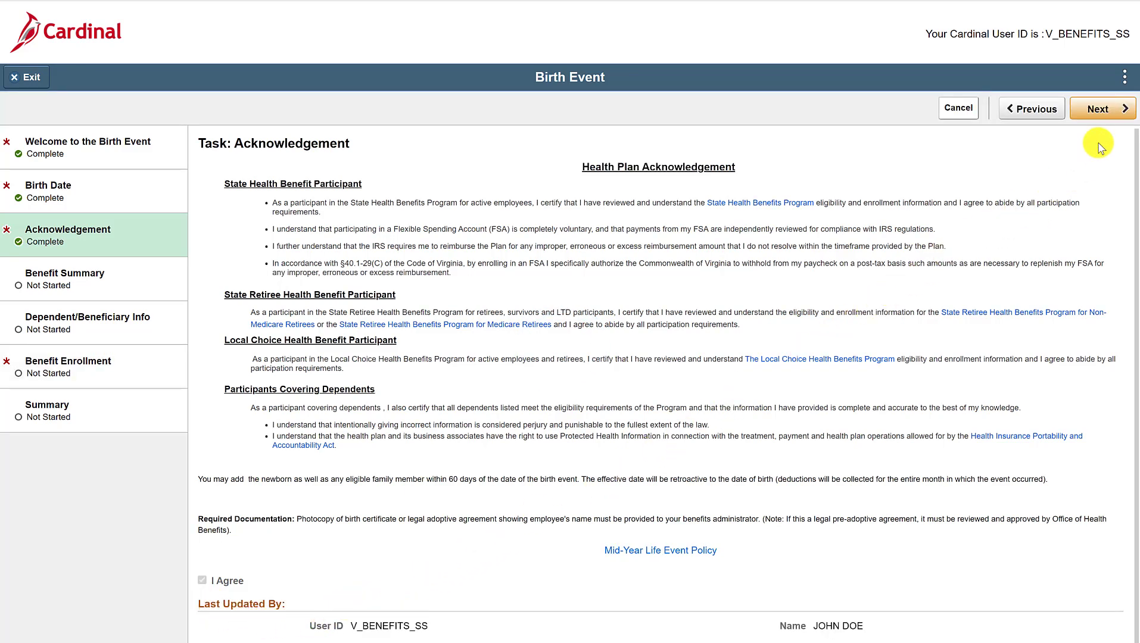
Review the Benefit Summary and Medical plan details, then continue to Dependent/Beneficiary Info
{"action": "left_click", "coordinate": [1113, 123]}
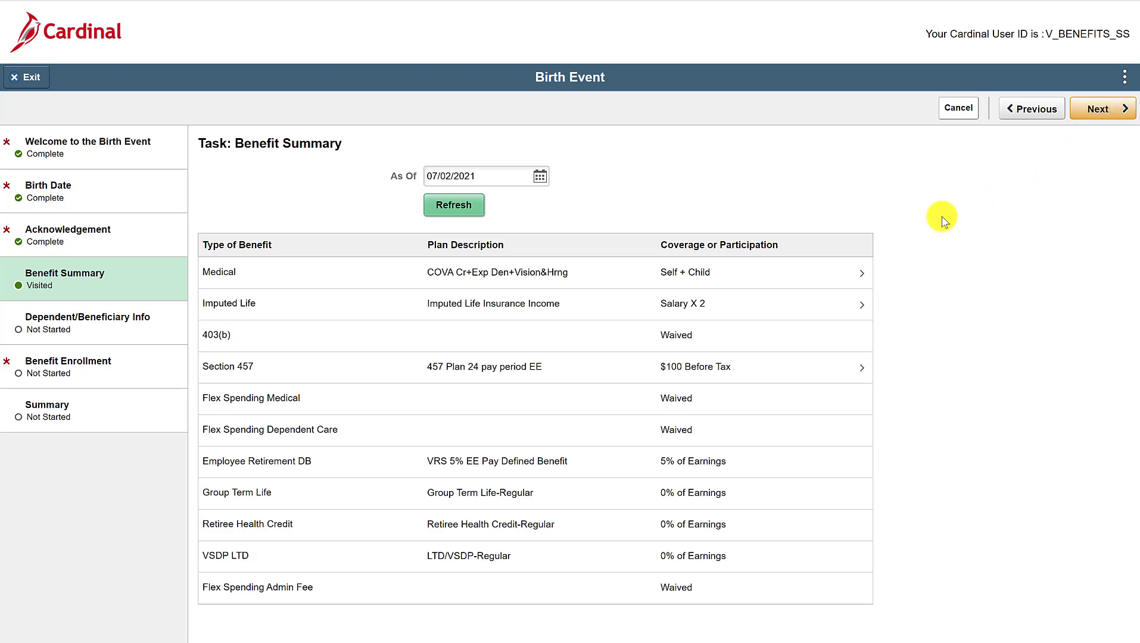
{"action": "left_click", "coordinate": [799, 277]}
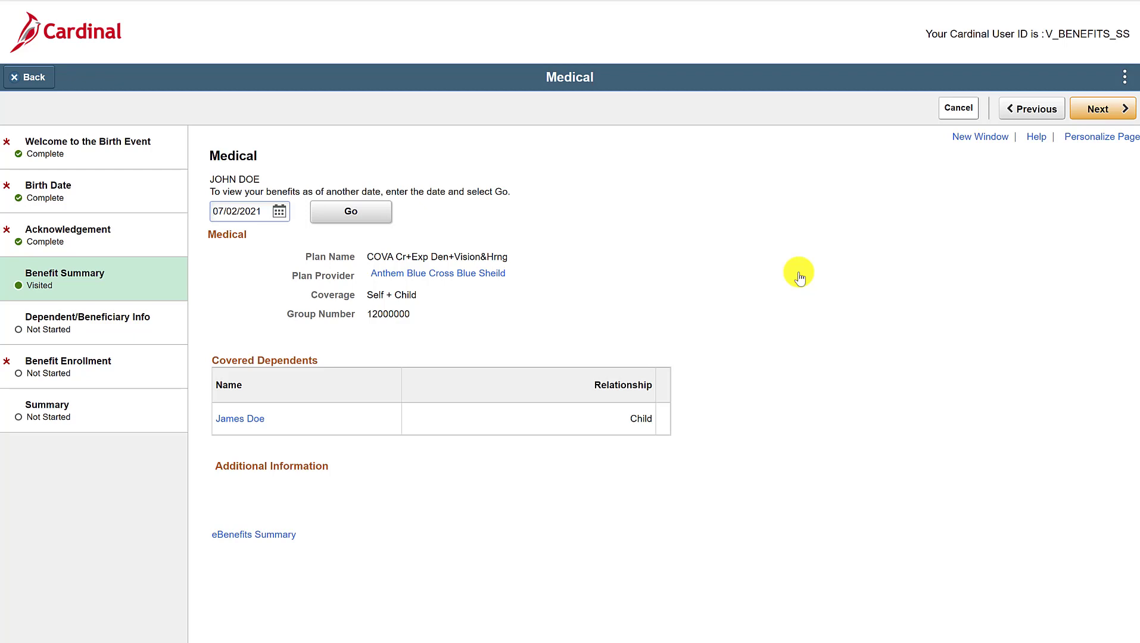
{"action": "left_click", "coordinate": [1099, 109]}
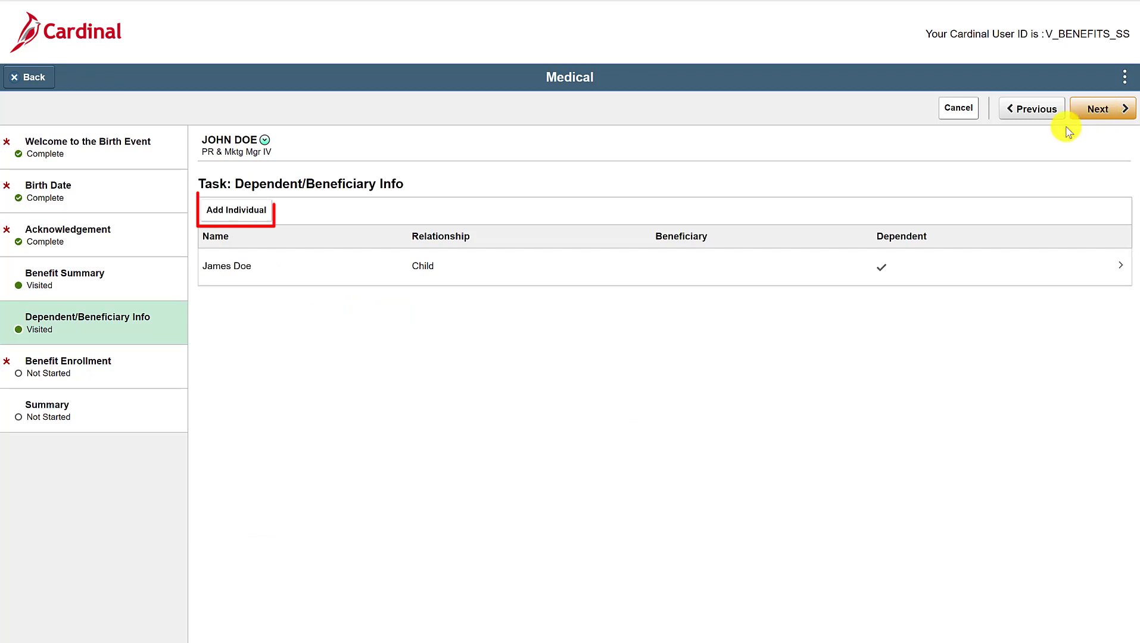
Add a new dependent individual and enter the newborn's first and last name
{"action": "left_click", "coordinate": [231, 215]}
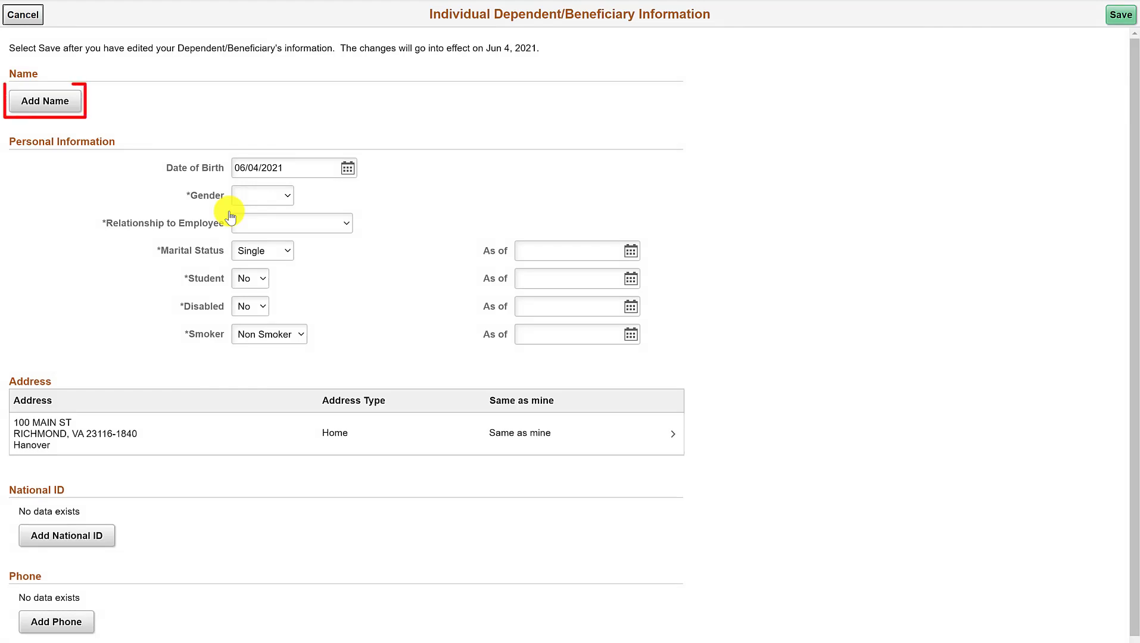
{"action": "left_click", "coordinate": [44, 109]}
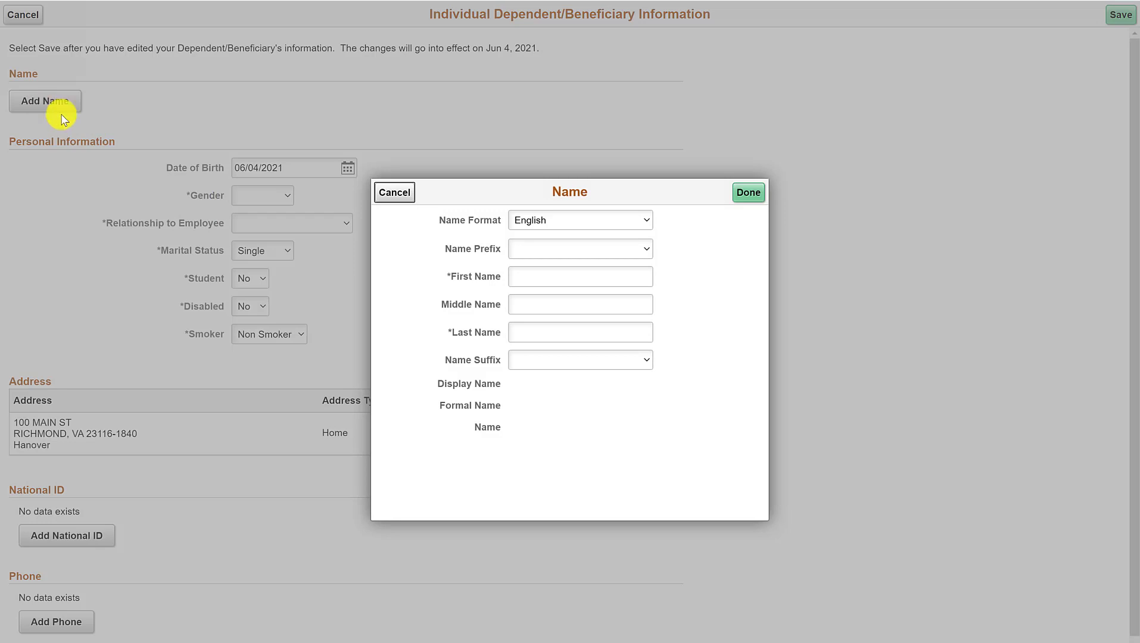
{"action": "left_click", "coordinate": [532, 275]}
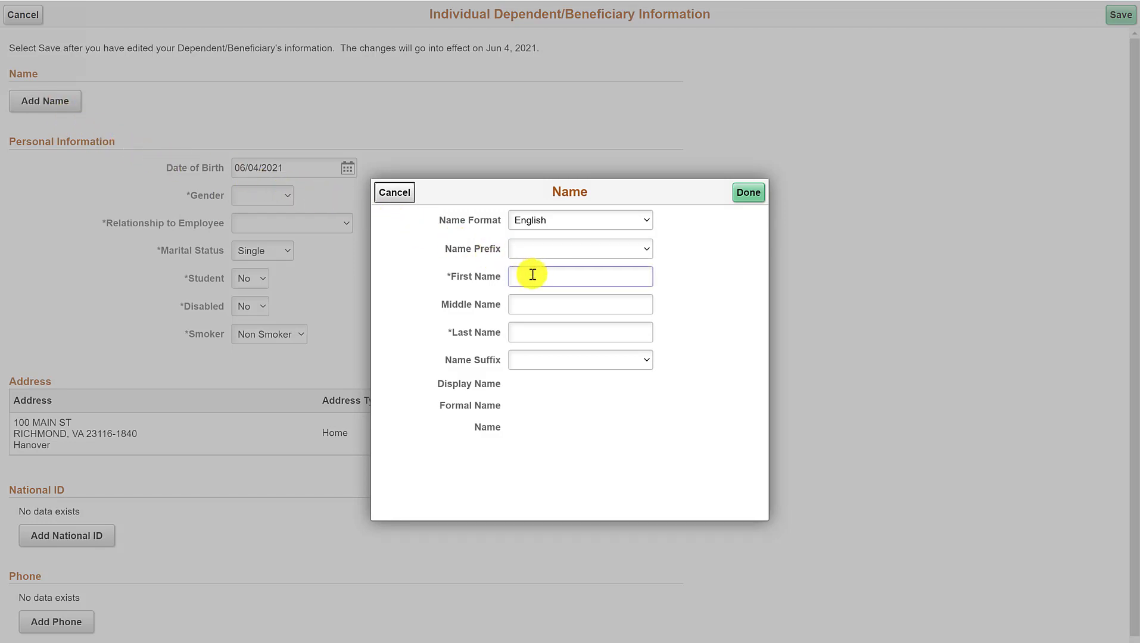
{"action": "left_click", "coordinate": [533, 275]}
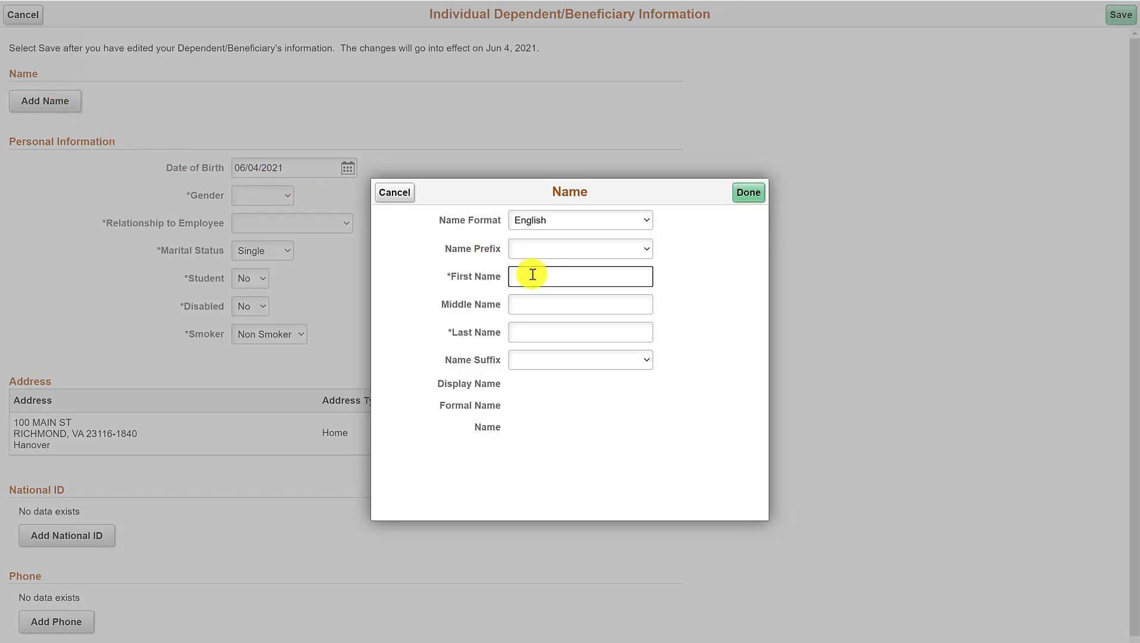
{"action": "type", "text": "Carla"}
{"action": "key", "text": "Tab"}
{"action": "key", "text": "Tab"}
{"action": "type", "text": "Doe"}
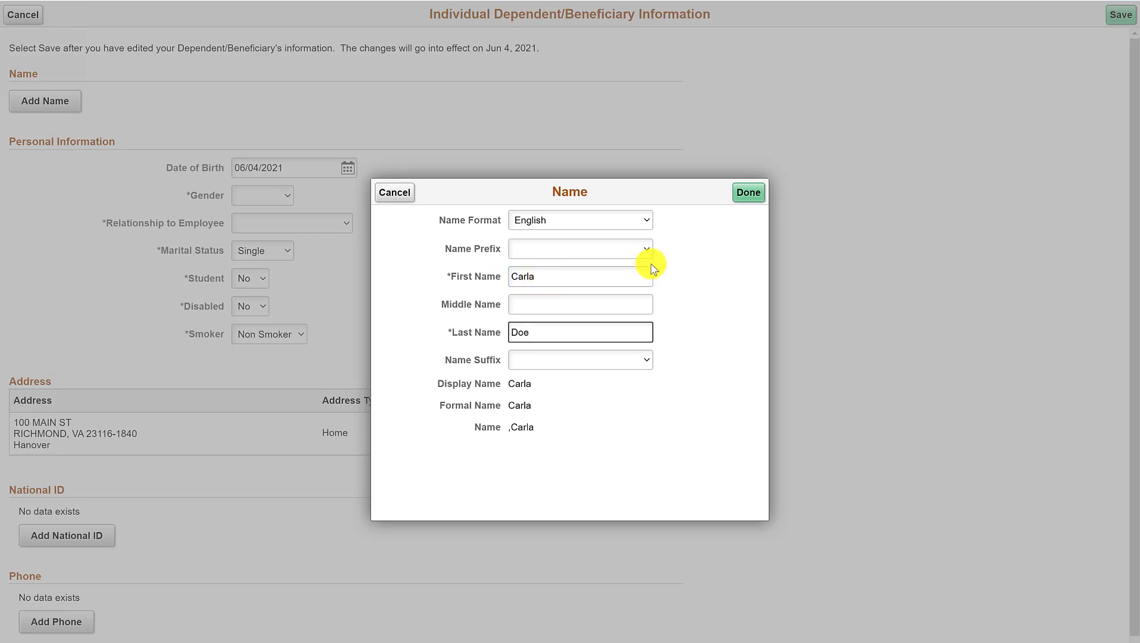
{"action": "left_click", "coordinate": [749, 199]}
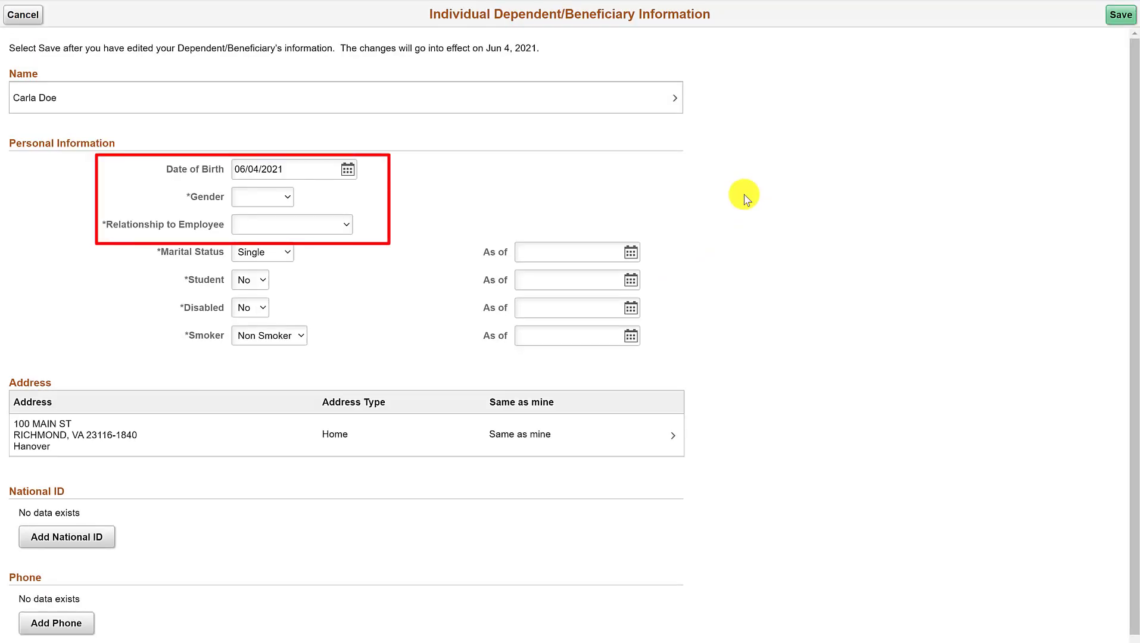
Set the newborn's gender to Female and relationship to employee to Child
{"action": "left_click", "coordinate": [286, 200]}
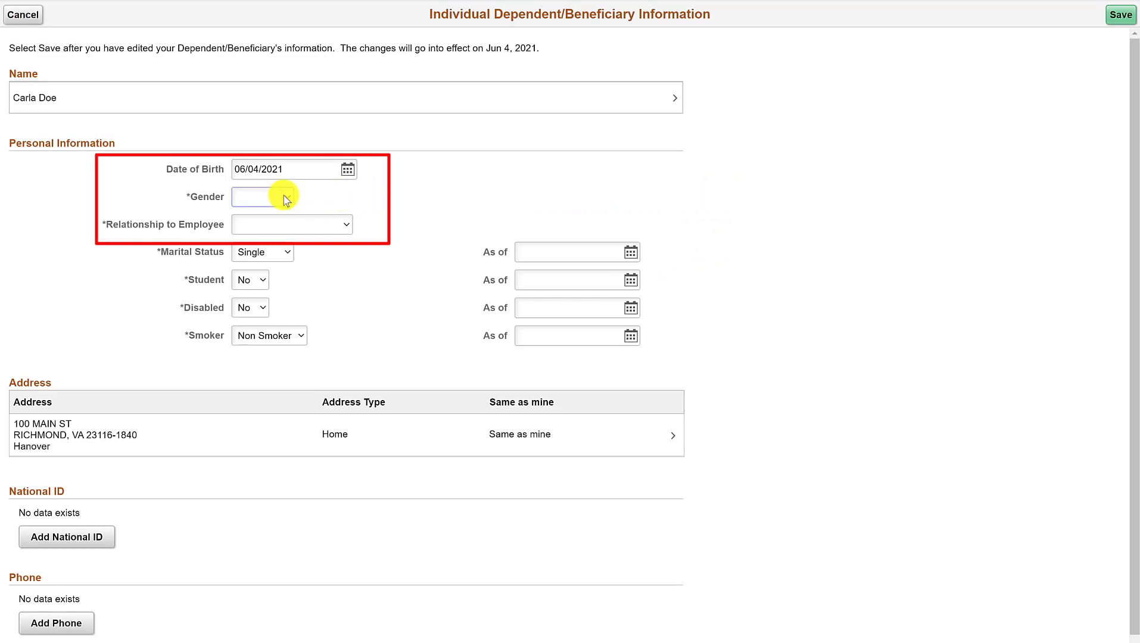
{"action": "left_click", "coordinate": [284, 196]}
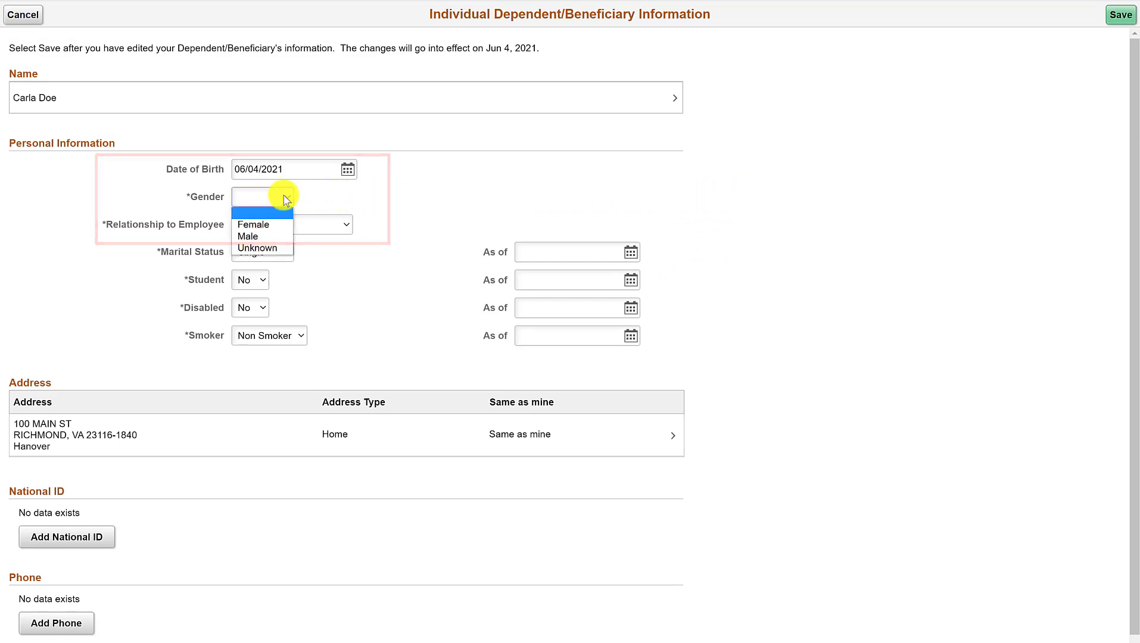
{"action": "left_click", "coordinate": [279, 230]}
{"action": "left_click", "coordinate": [326, 224]}
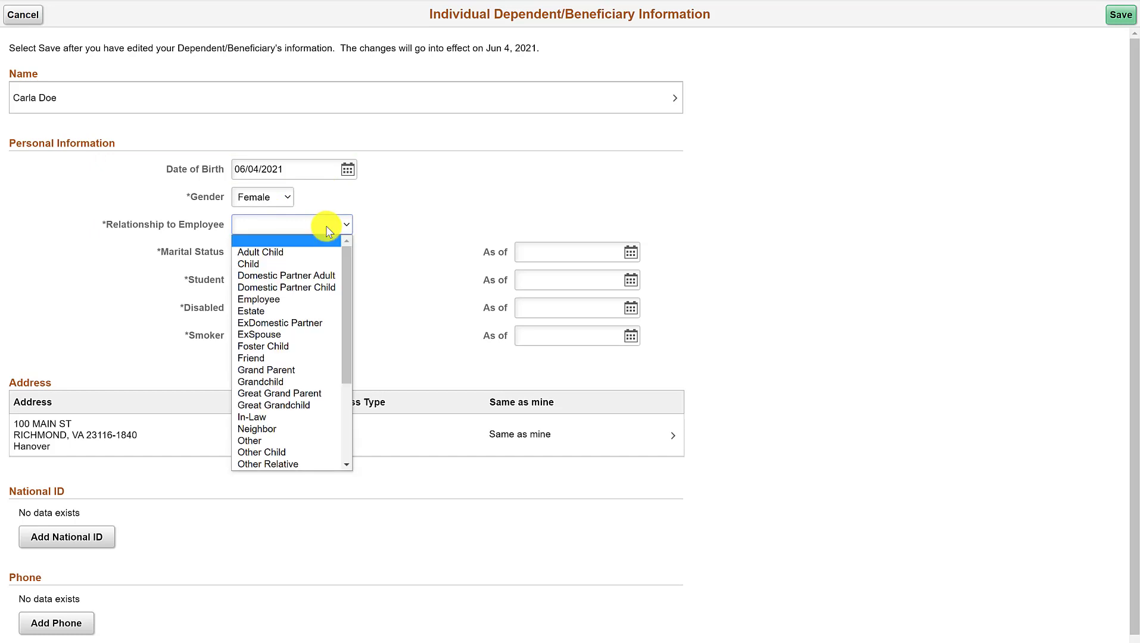
{"action": "left_click", "coordinate": [309, 263]}
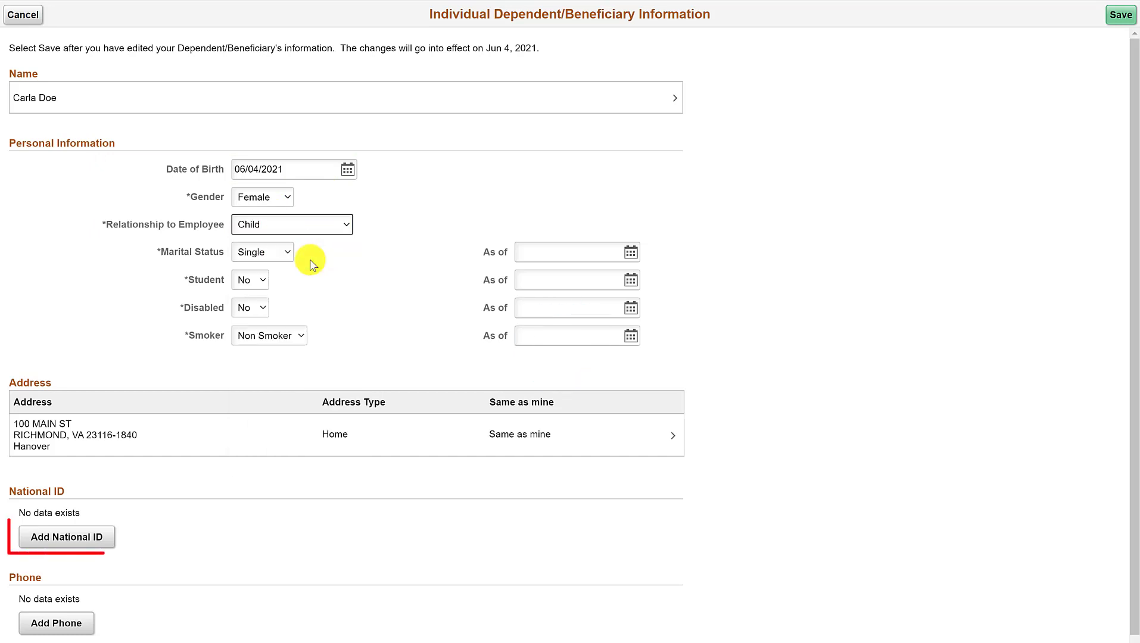
Add a United States national ID with the newborn's Social Security Number
{"action": "left_click", "coordinate": [91, 539]}
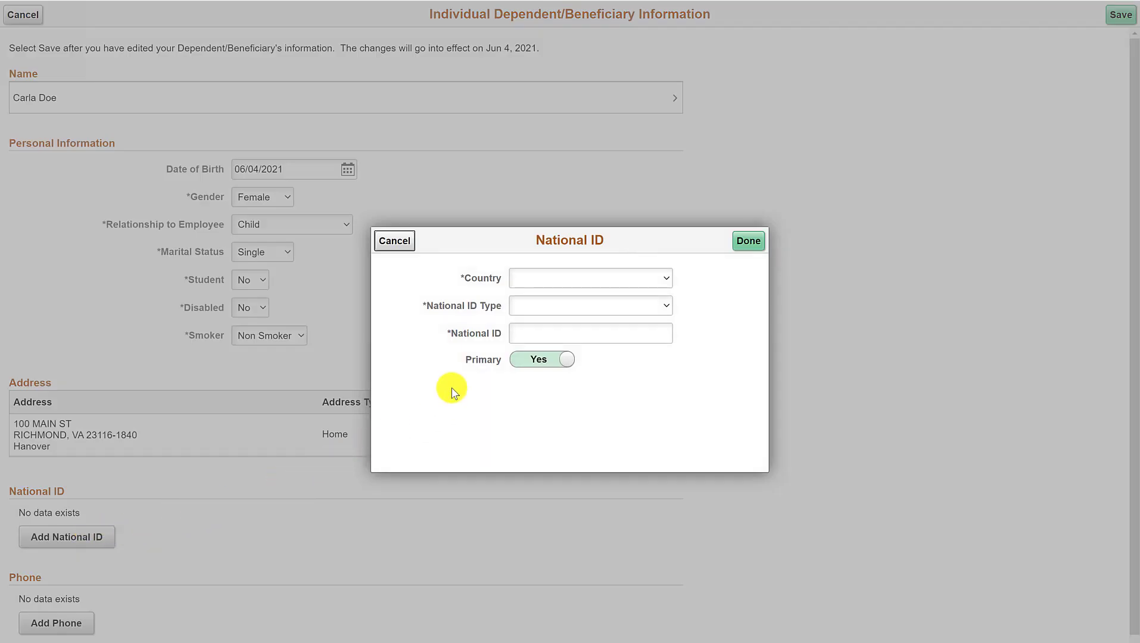
{"action": "left_click", "coordinate": [618, 281]}
{"action": "left_click", "coordinate": [618, 280]}
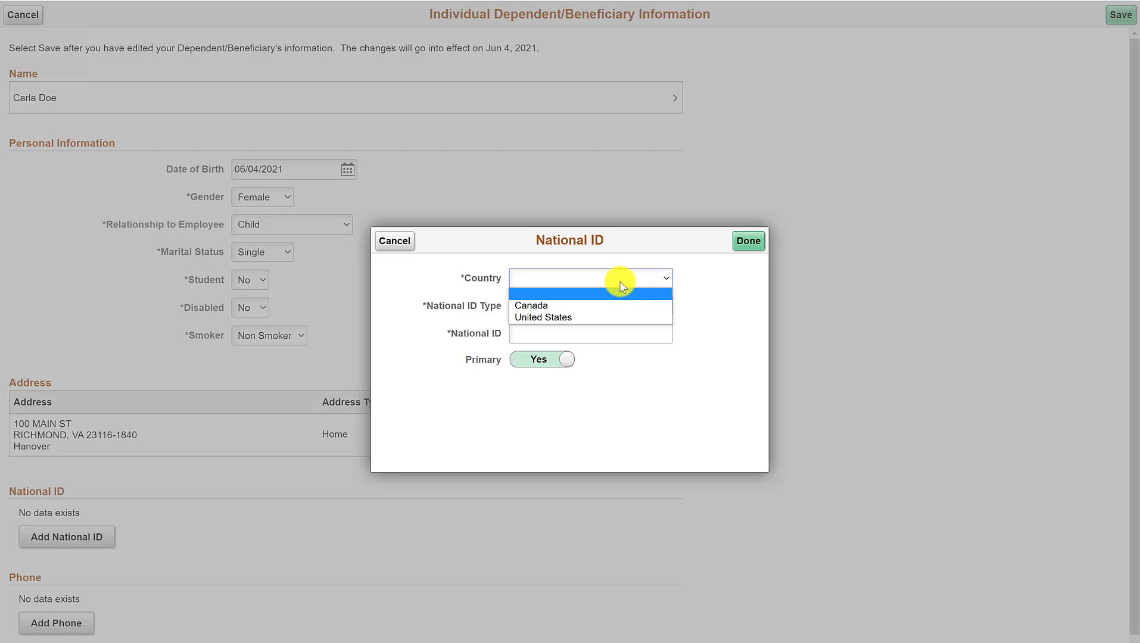
{"action": "left_click", "coordinate": [633, 318]}
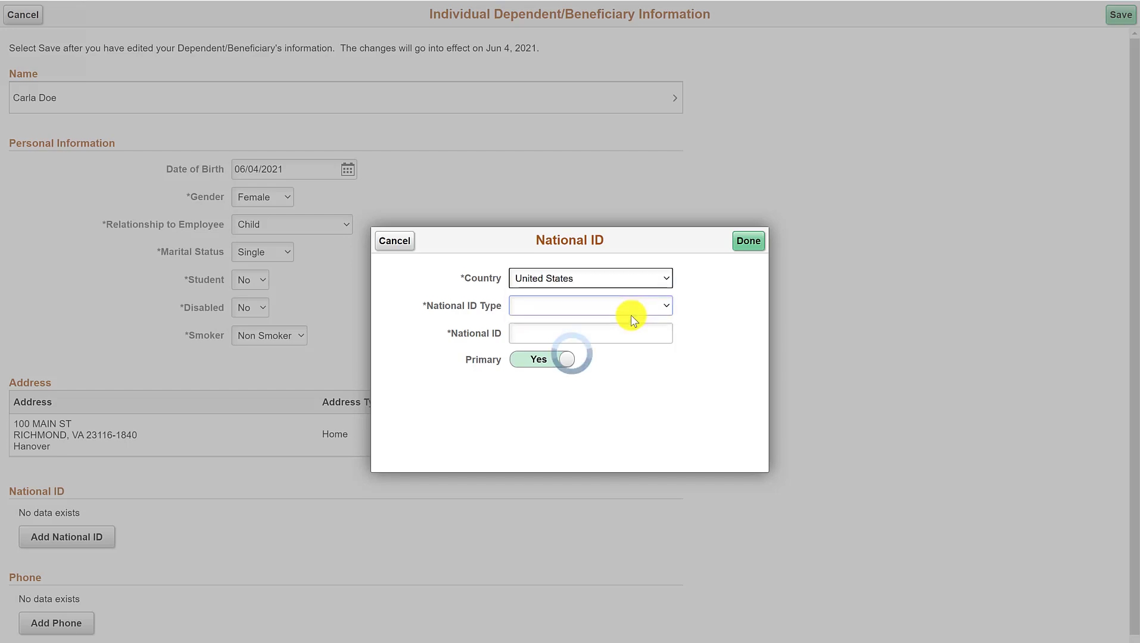
{"action": "left_click", "coordinate": [633, 335]}
{"action": "type", "text": "999999999"}
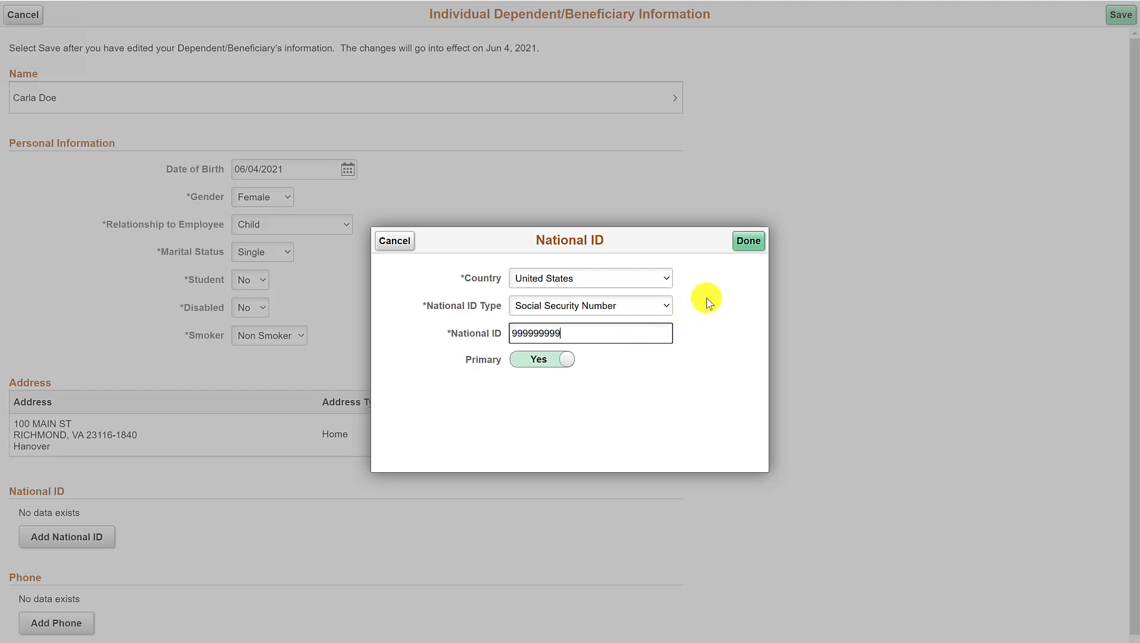
{"action": "left_click", "coordinate": [747, 249]}
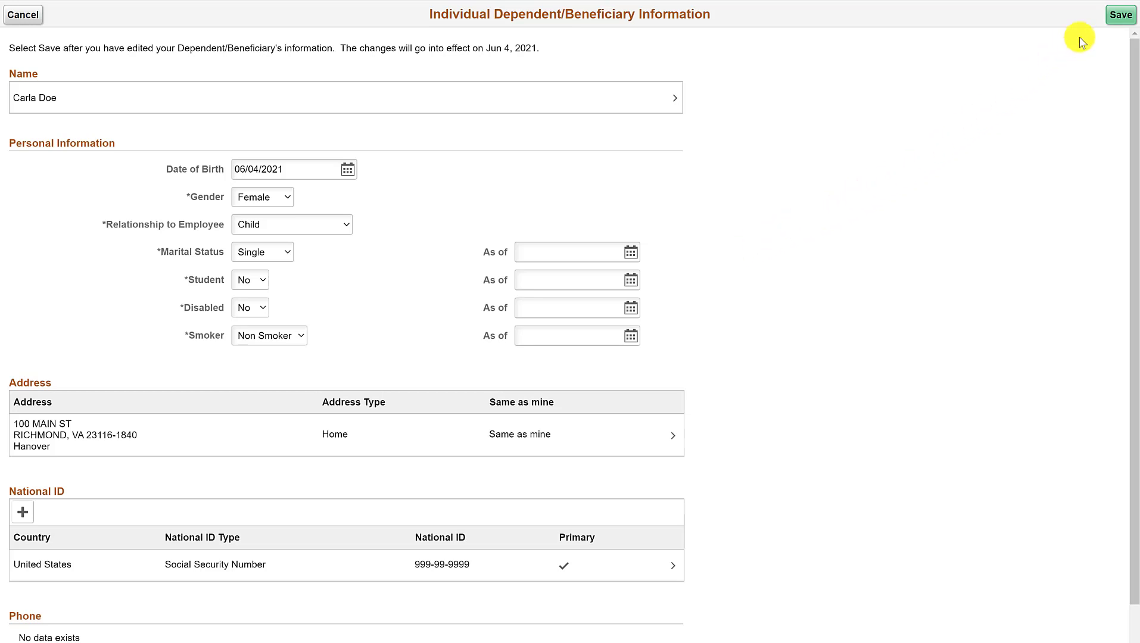
Save the newborn as a Child dependent and begin benefit enrollment, showing Medical at $153.50
{"action": "left_click", "coordinate": [1118, 18]}
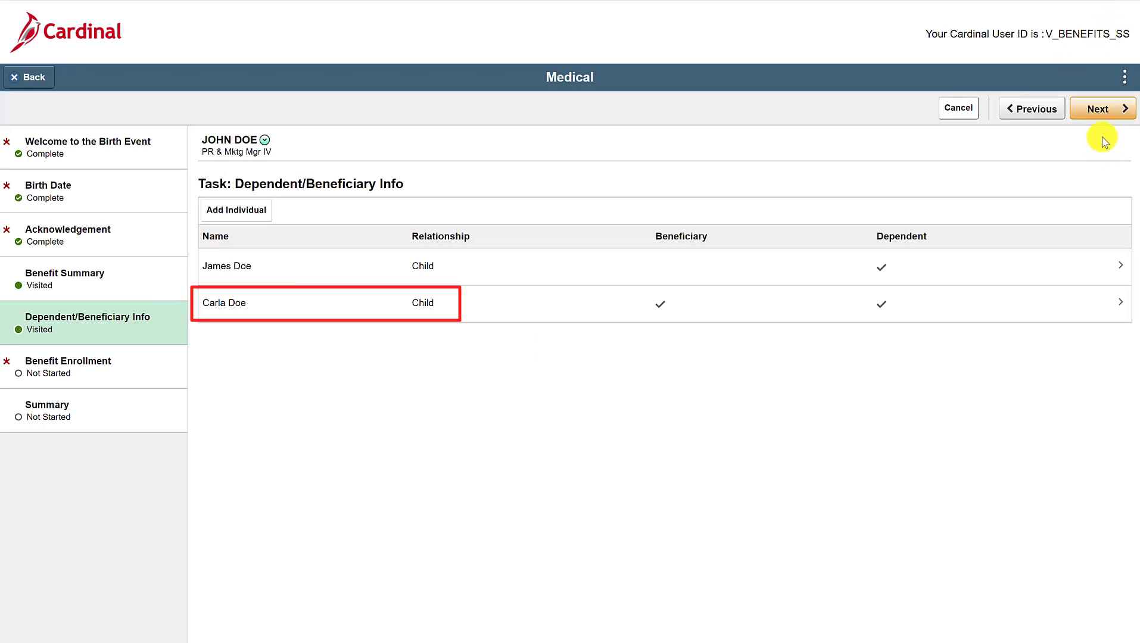
{"action": "left_click", "coordinate": [1098, 116]}
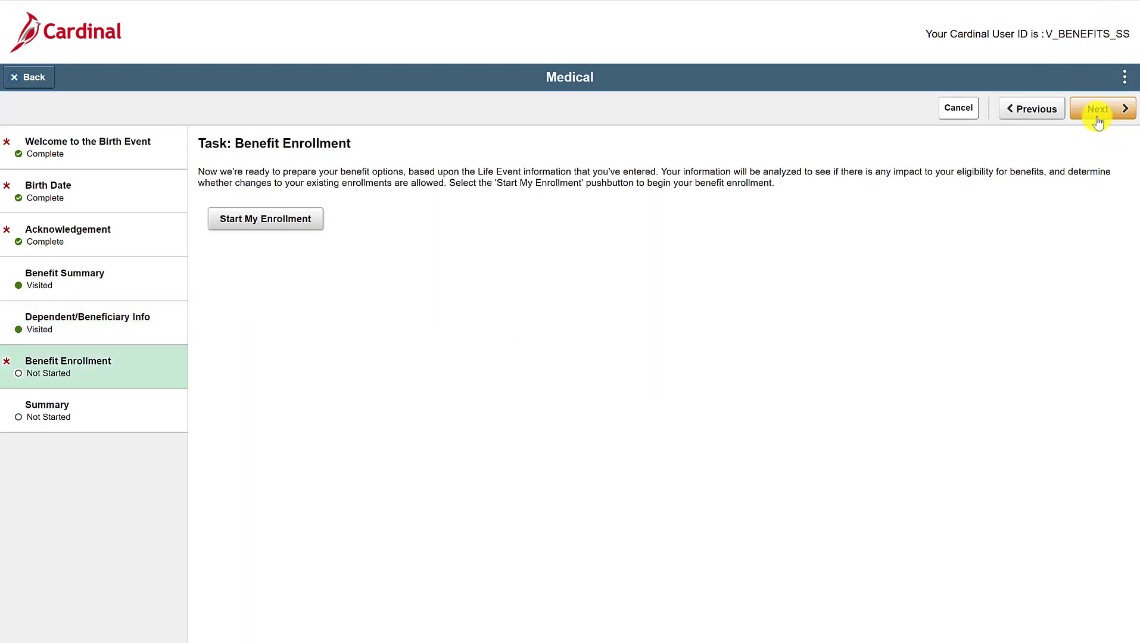
{"action": "left_click", "coordinate": [264, 224]}
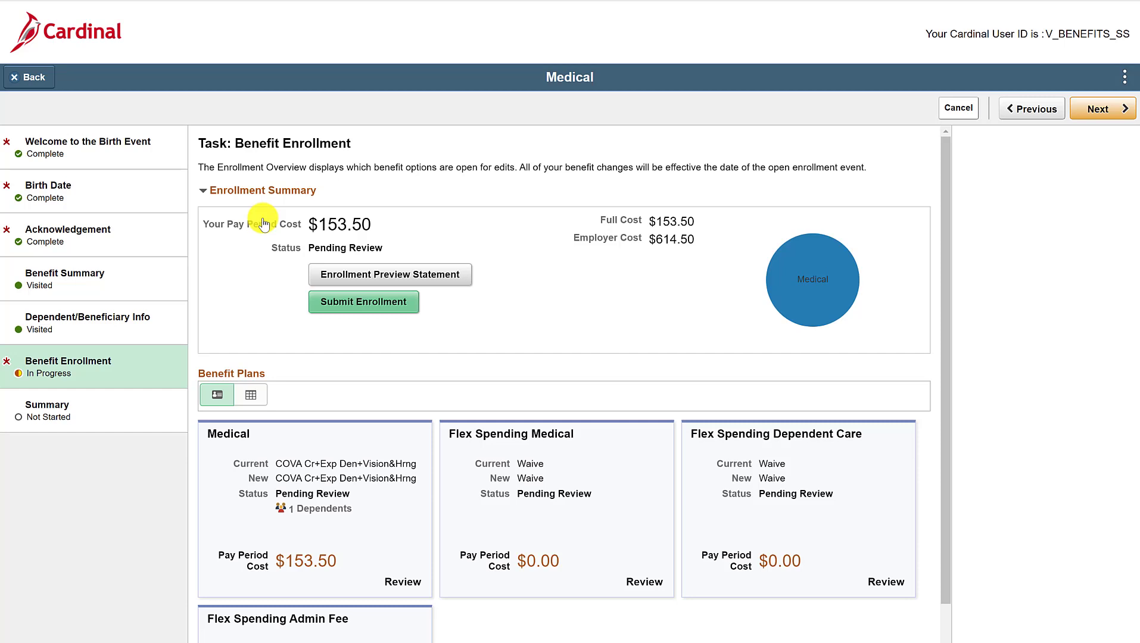
Add the newborn to the Medical plan, raising coverage to 2 dependents at $213.50 per pay period
{"action": "left_click", "coordinate": [365, 457]}
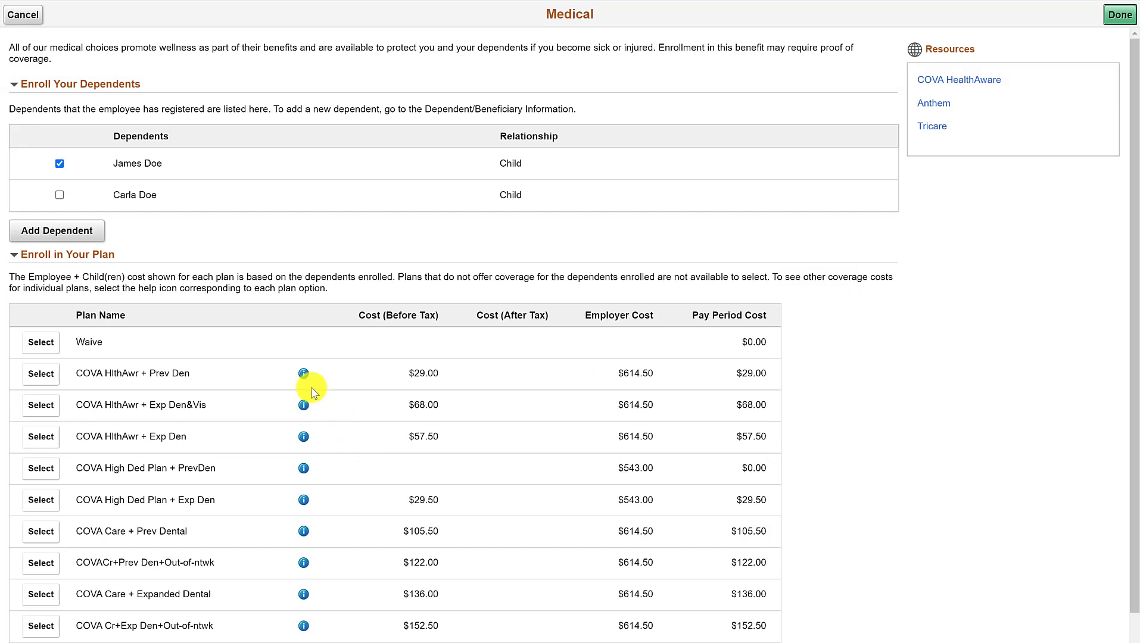
{"action": "left_click", "coordinate": [60, 195]}
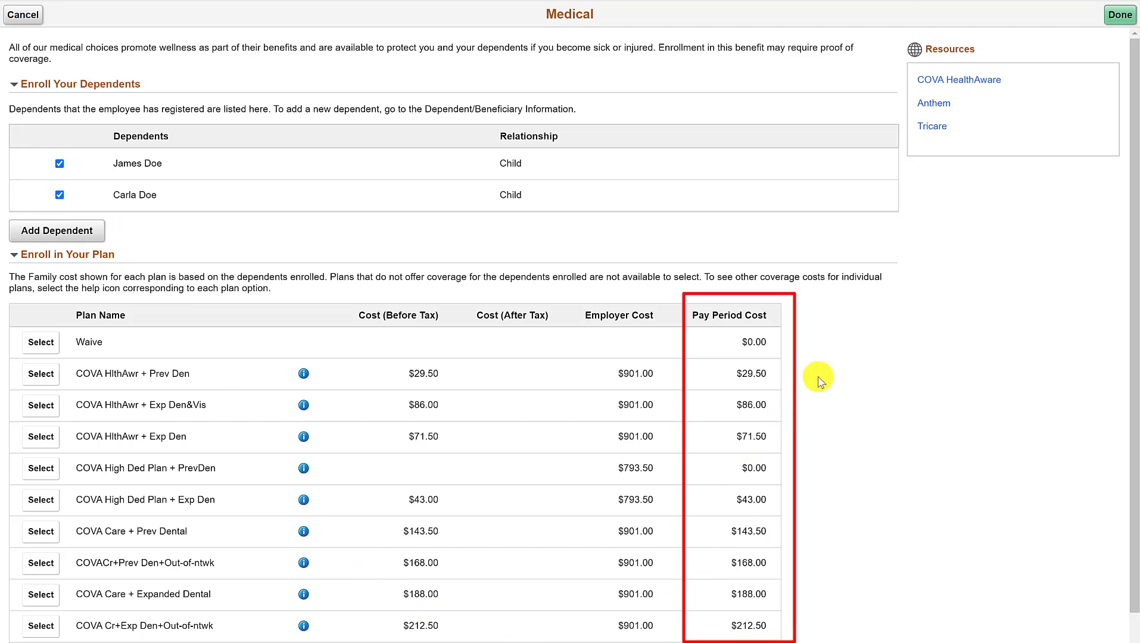
{"action": "left_click", "coordinate": [1112, 18]}
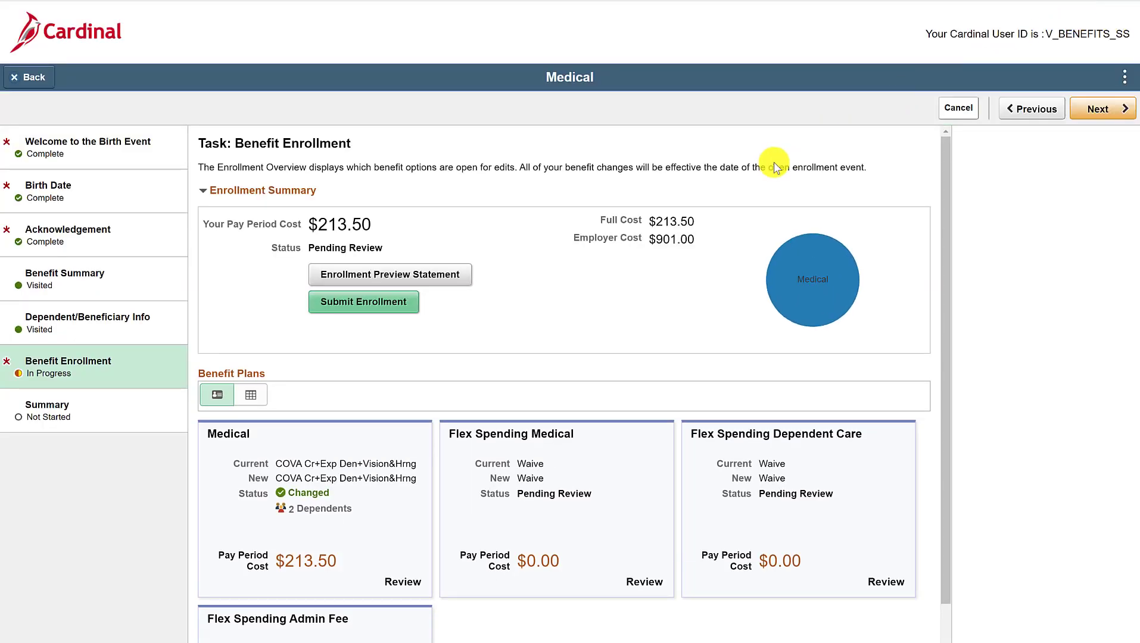
Submit the medical enrollment for newborn Carla Doe and dismiss the Benefits Alerts confirmation
{"action": "left_click", "coordinate": [364, 302]}
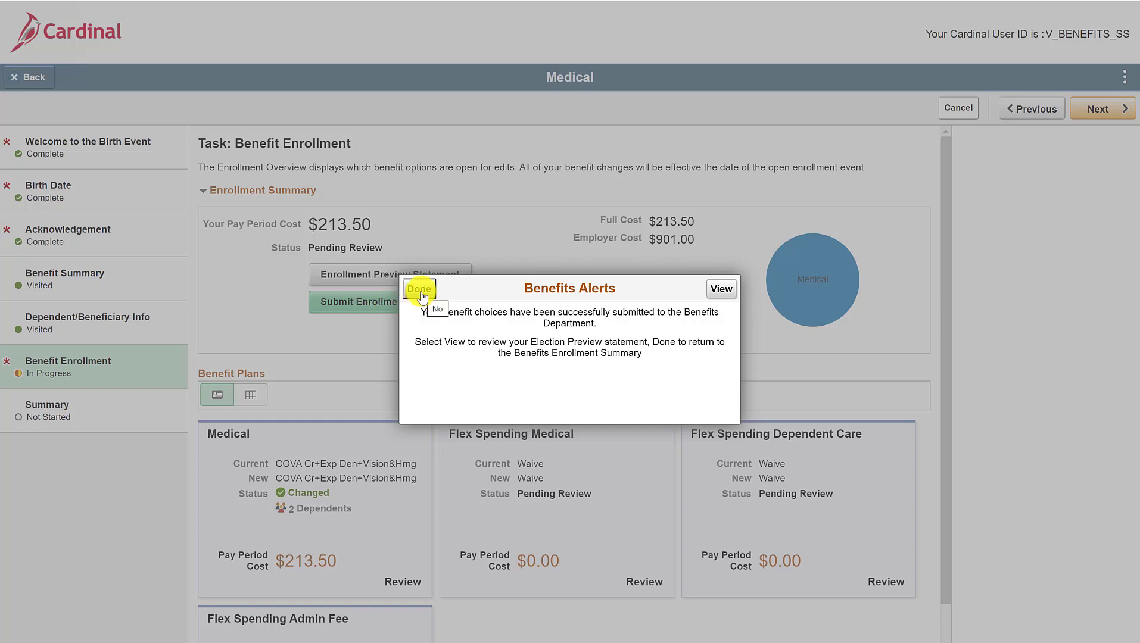
{"action": "left_click", "coordinate": [420, 290]}
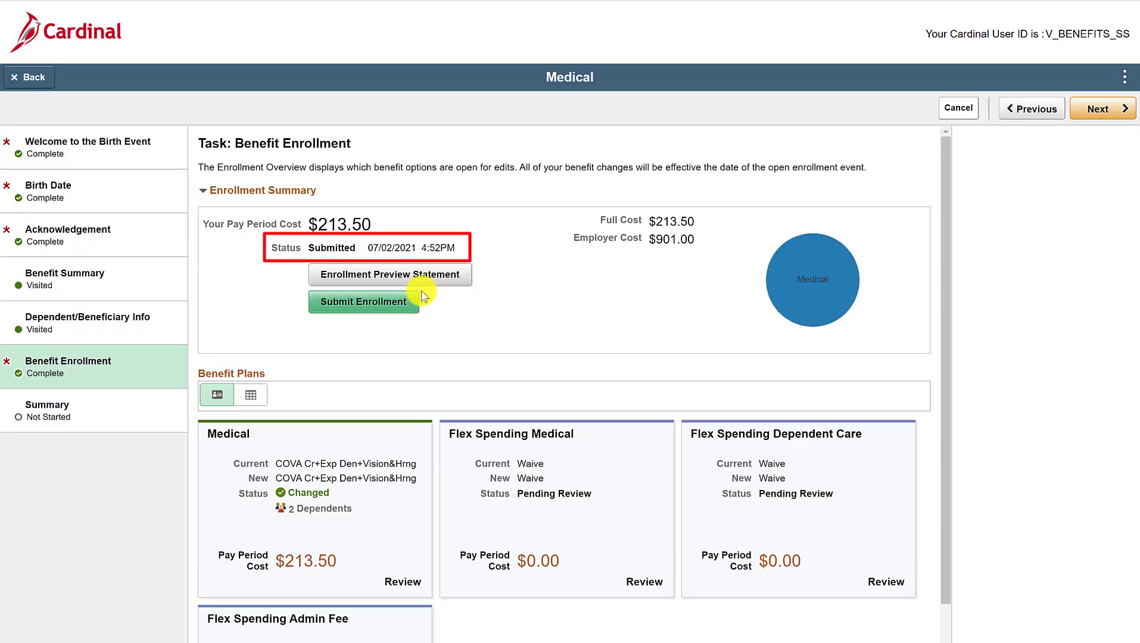
Advance to the Summary task showing all Birth event steps Complete on 07/02/2021
{"action": "left_click", "coordinate": [1102, 109]}
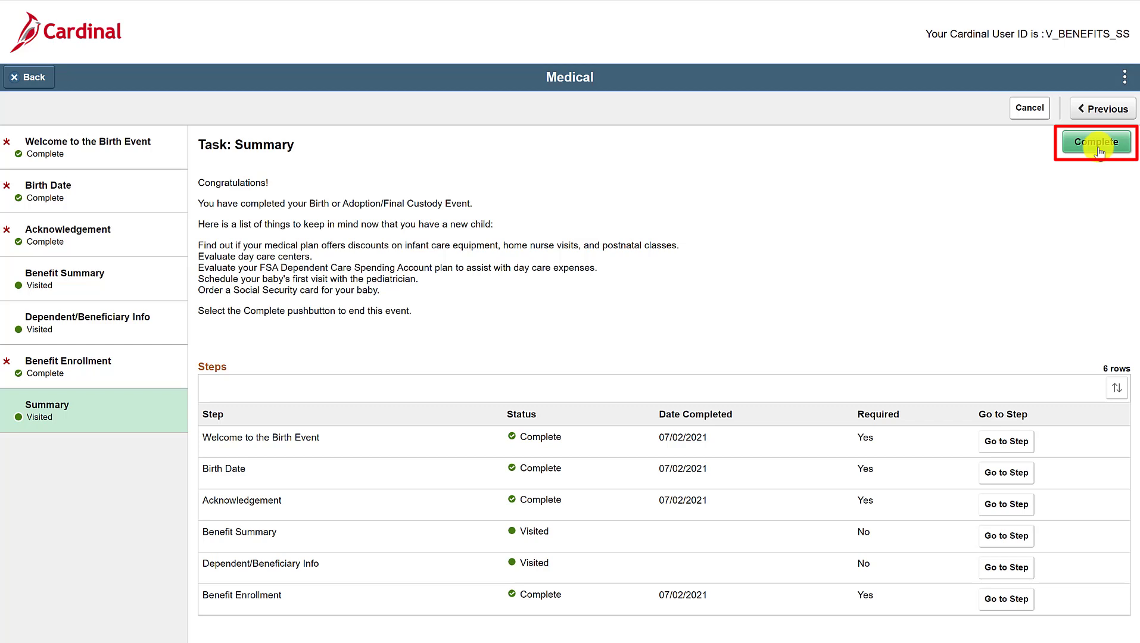
Complete the Birth life event from the Summary page
{"action": "left_click", "coordinate": [1097, 143]}
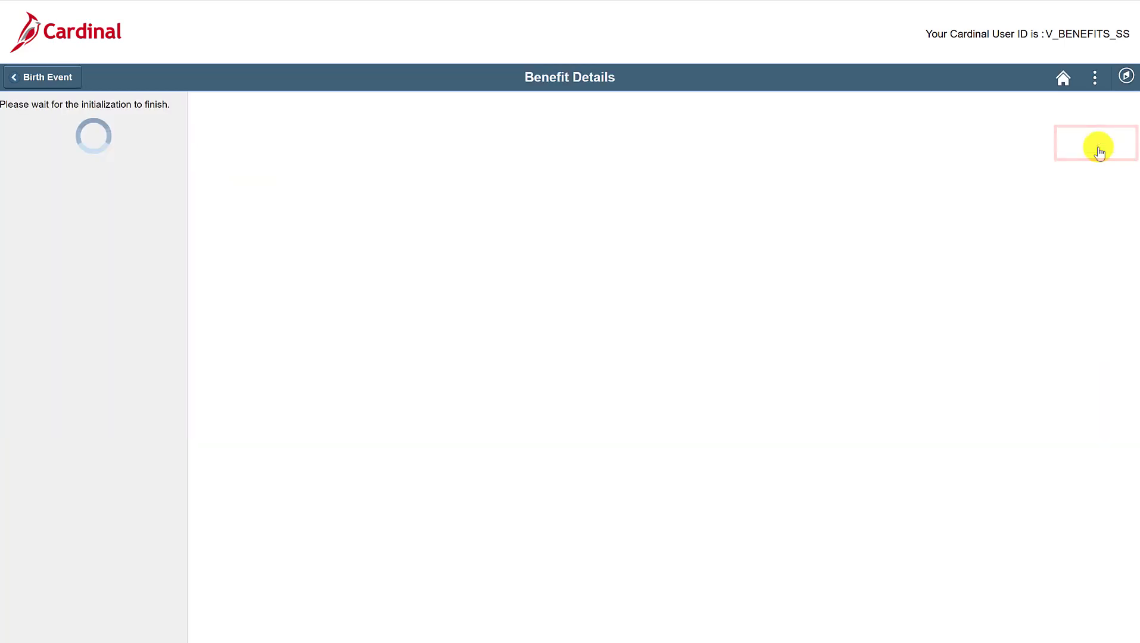